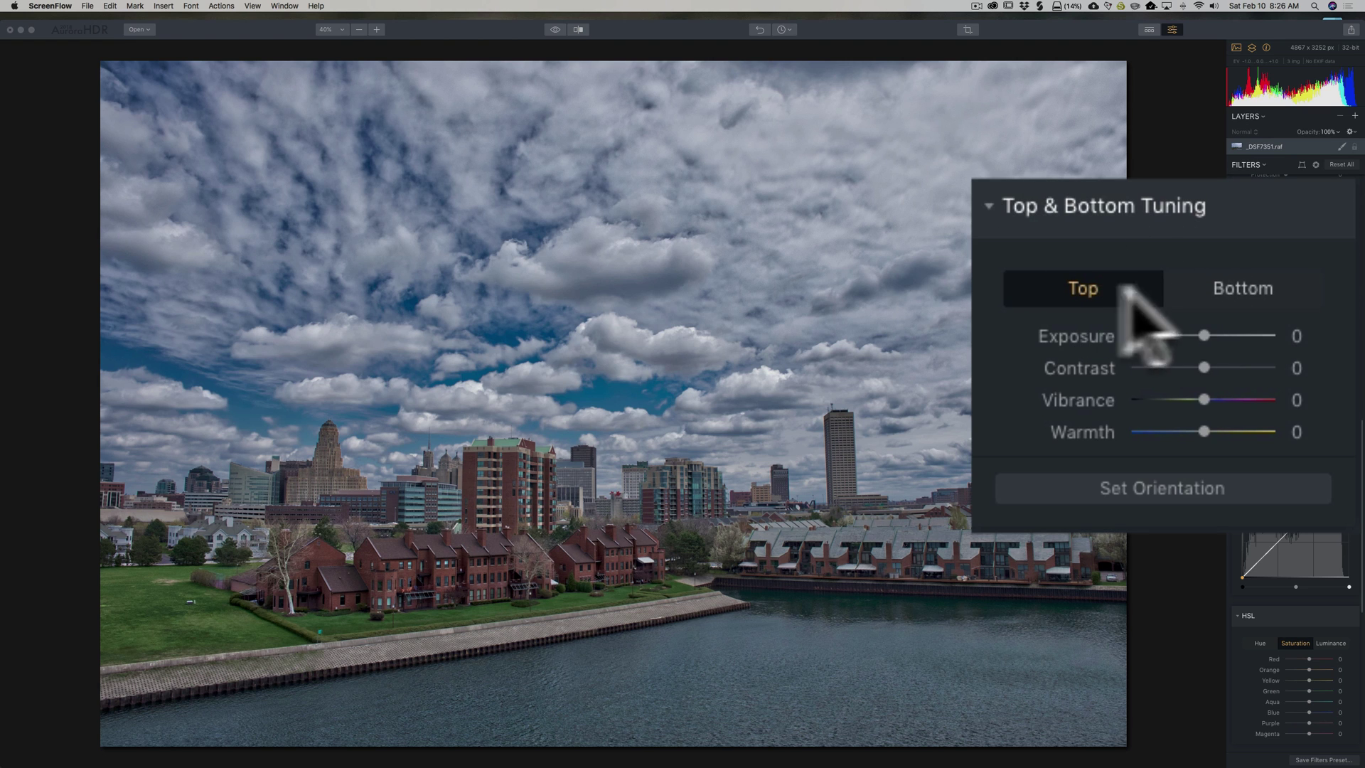
Switch between the Top and Bottom settings twice, ending on Top with every slider at 0
{"action": "left_click", "coordinate": [1216, 288]}
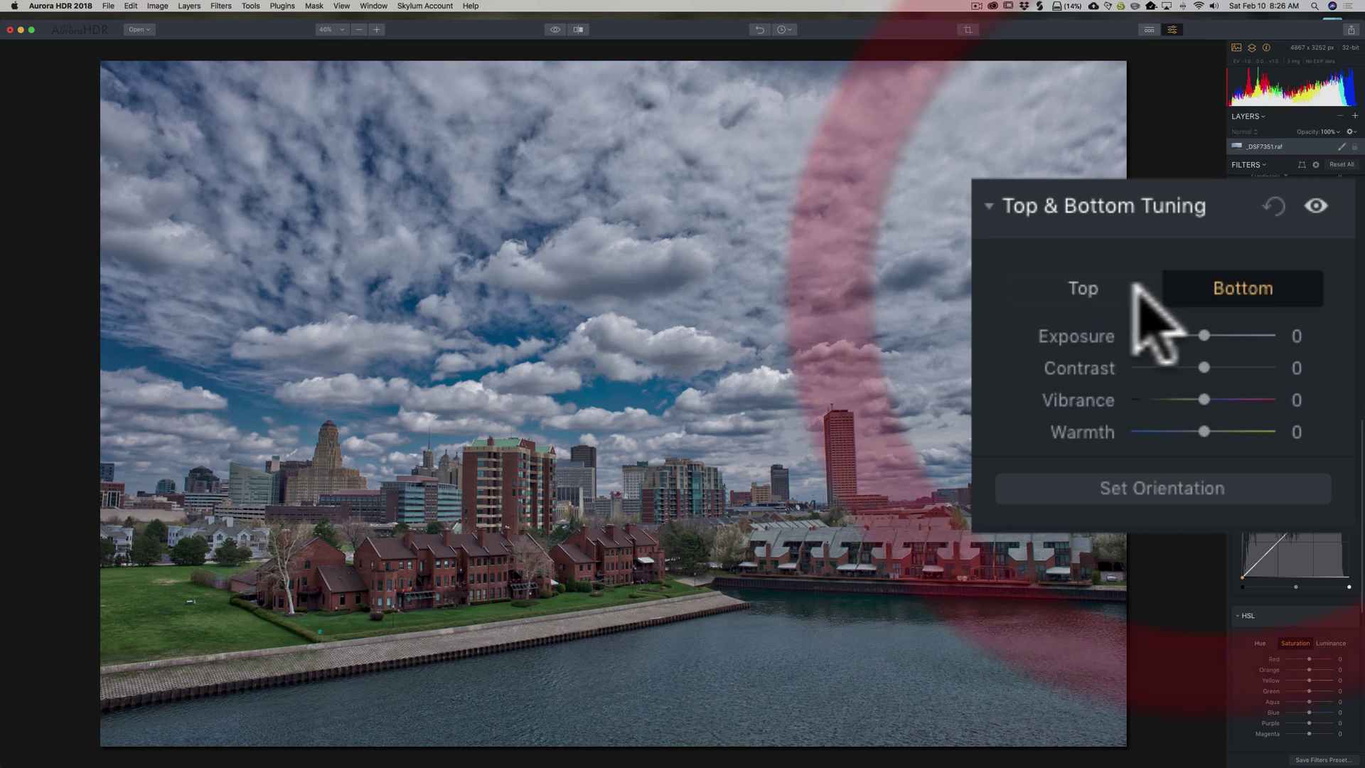
{"action": "left_click", "coordinate": [1127, 287]}
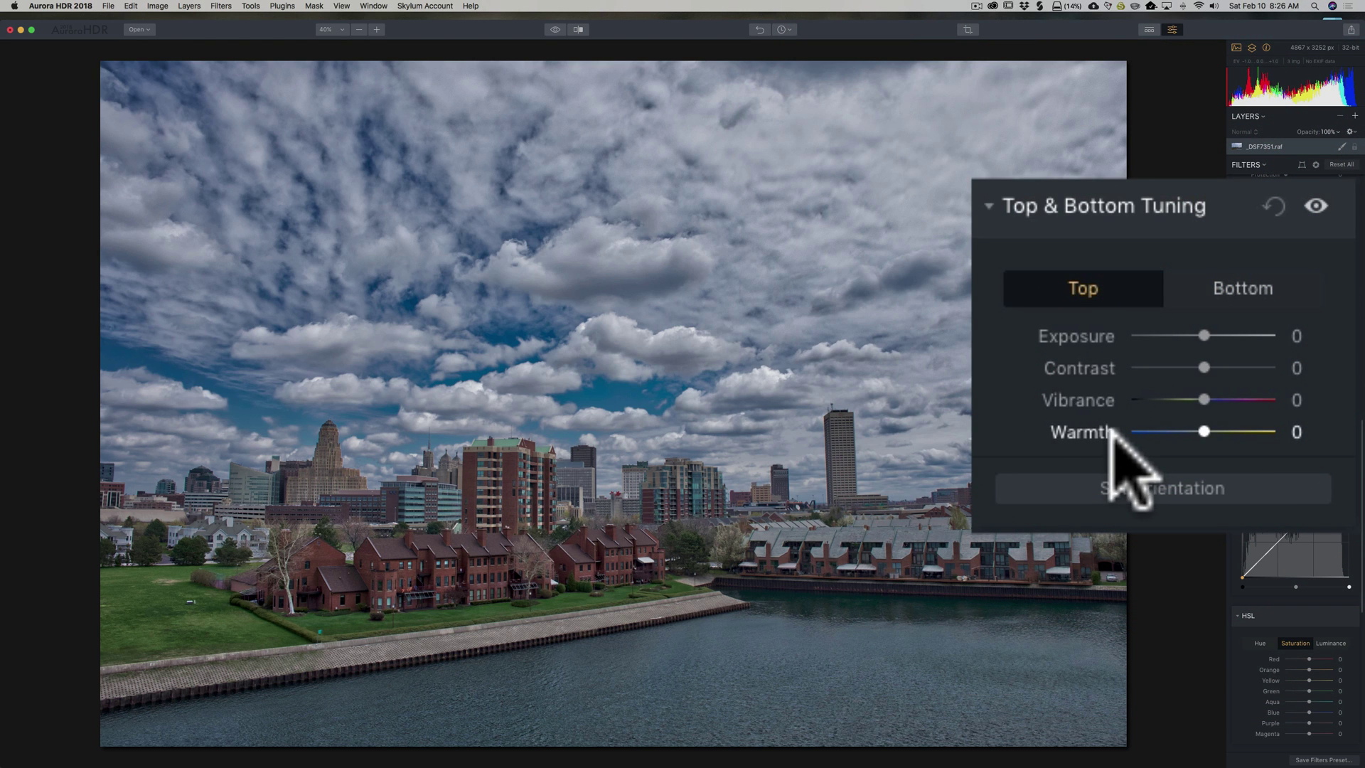
{"action": "left_click", "coordinate": [1264, 290]}
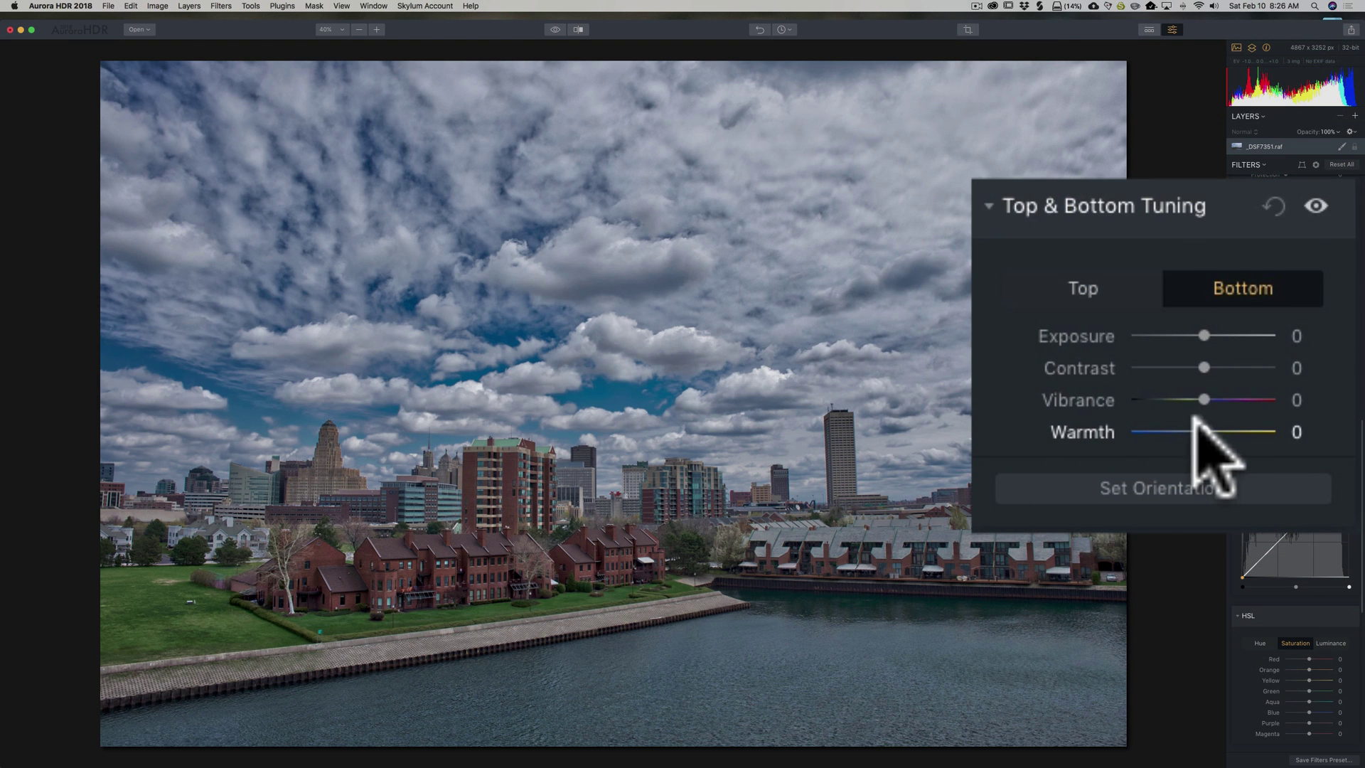
{"action": "left_click", "coordinate": [1093, 285]}
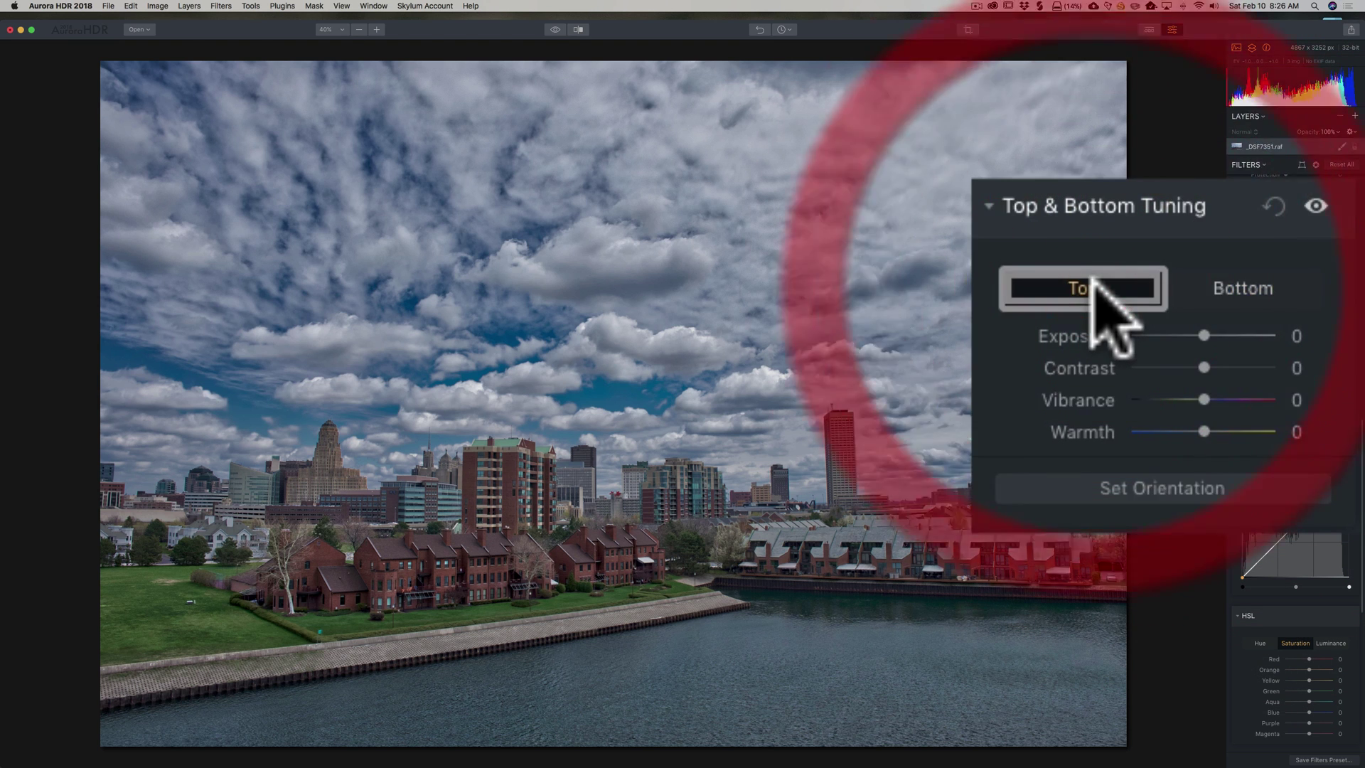
Drag the transition guides down to the city skyline and test a tilt, keeping them level at 0°
{"action": "left_click", "coordinate": [1170, 486]}
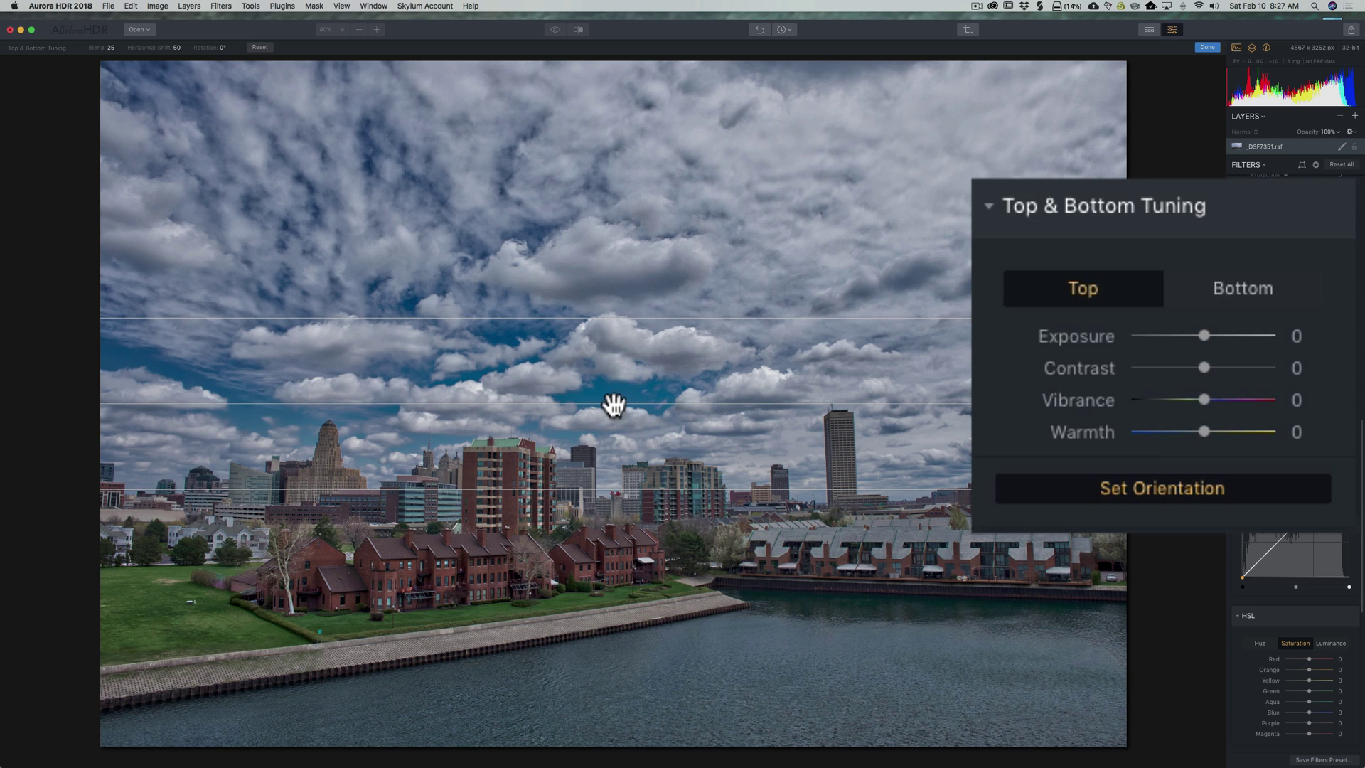
{"action": "left_click_drag", "start_coordinate": [615, 406], "coordinate": [626, 462]}
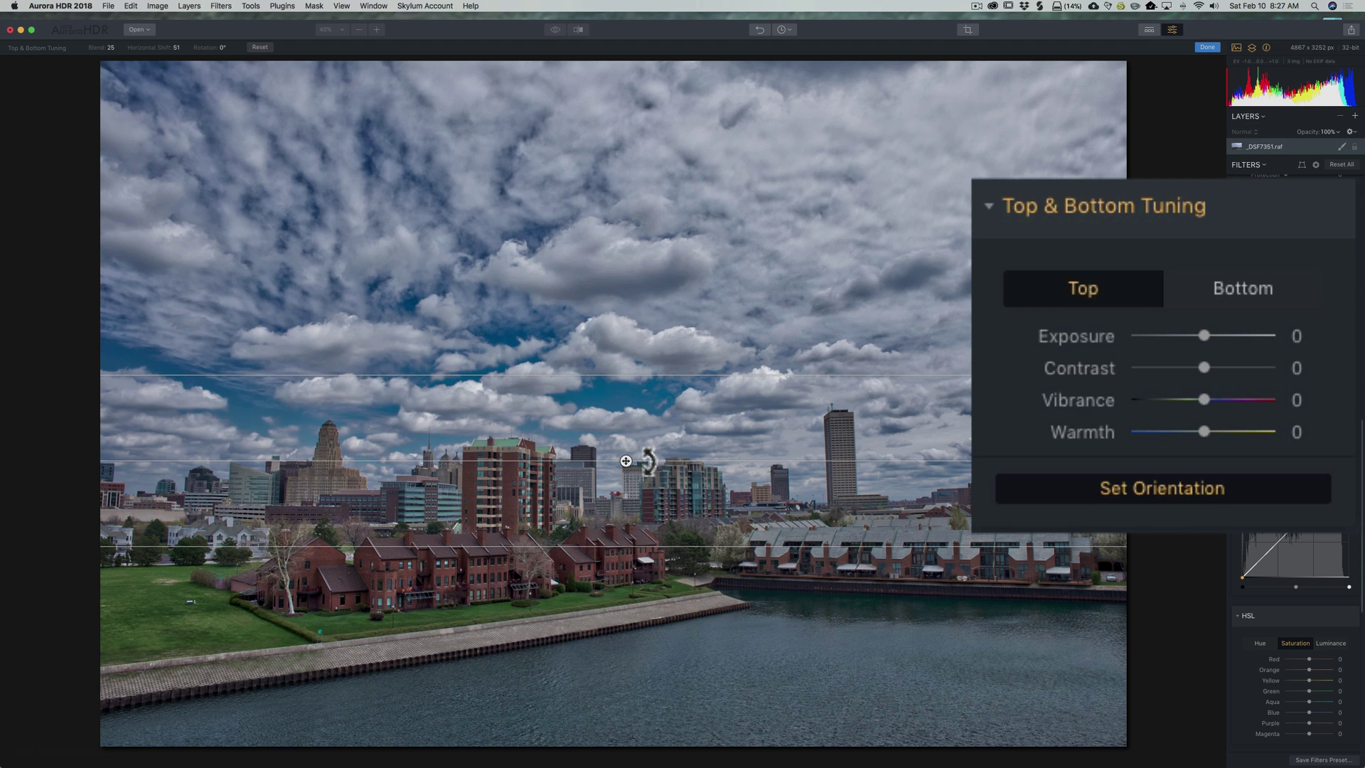
{"action": "mouse_move", "coordinate": [649, 462]}
{"action": "left_mouse_down"}
{"action": "mouse_move", "coordinate": [640, 405]}
{"action": "mouse_move", "coordinate": [661, 458]}
{"action": "left_mouse_up"}
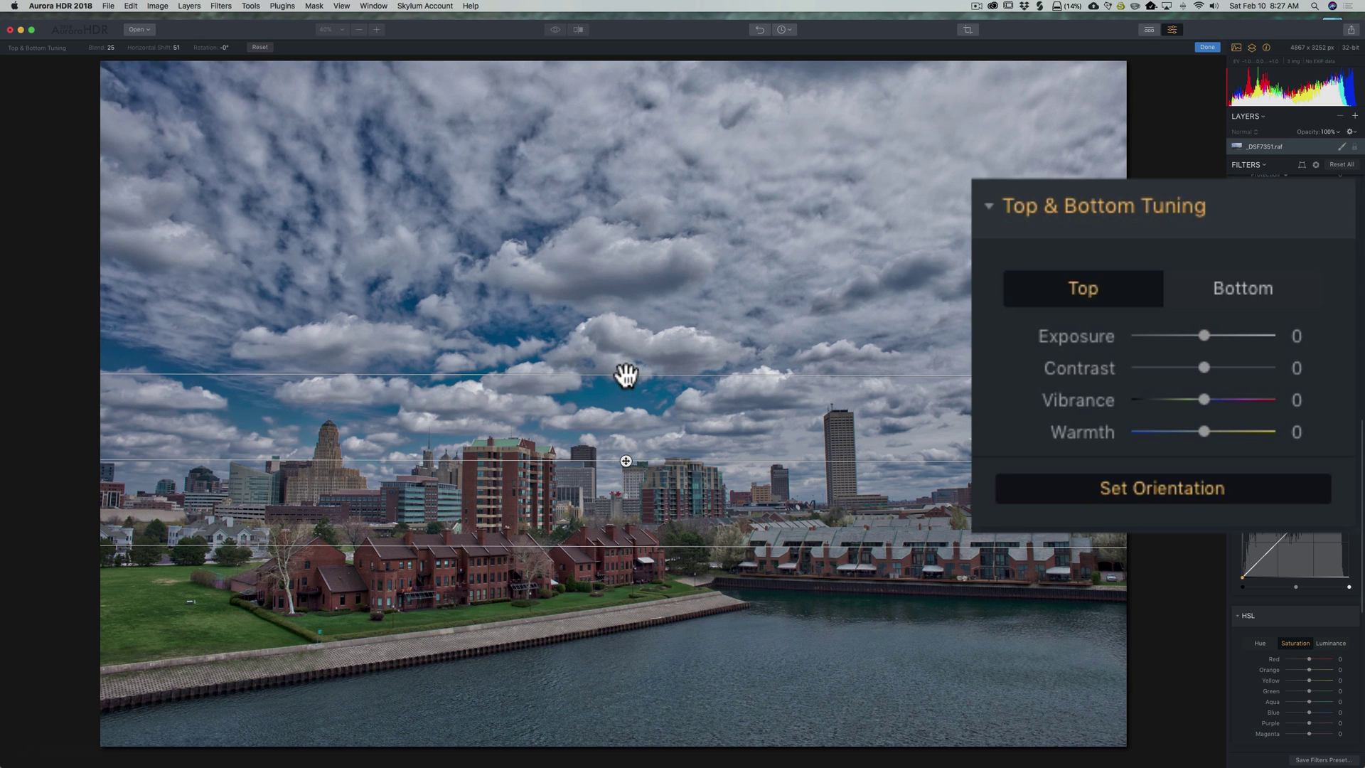
Spread the outer guides to blend 30, shift the middle line lower, and rotate to 1°
{"action": "left_click_drag", "start_coordinate": [625, 375], "coordinate": [634, 348]}
{"action": "mouse_move", "coordinate": [625, 546]}
{"action": "left_mouse_down"}
{"action": "mouse_move", "coordinate": [624, 565]}
{"action": "mouse_move", "coordinate": [625, 551]}
{"action": "left_mouse_up"}
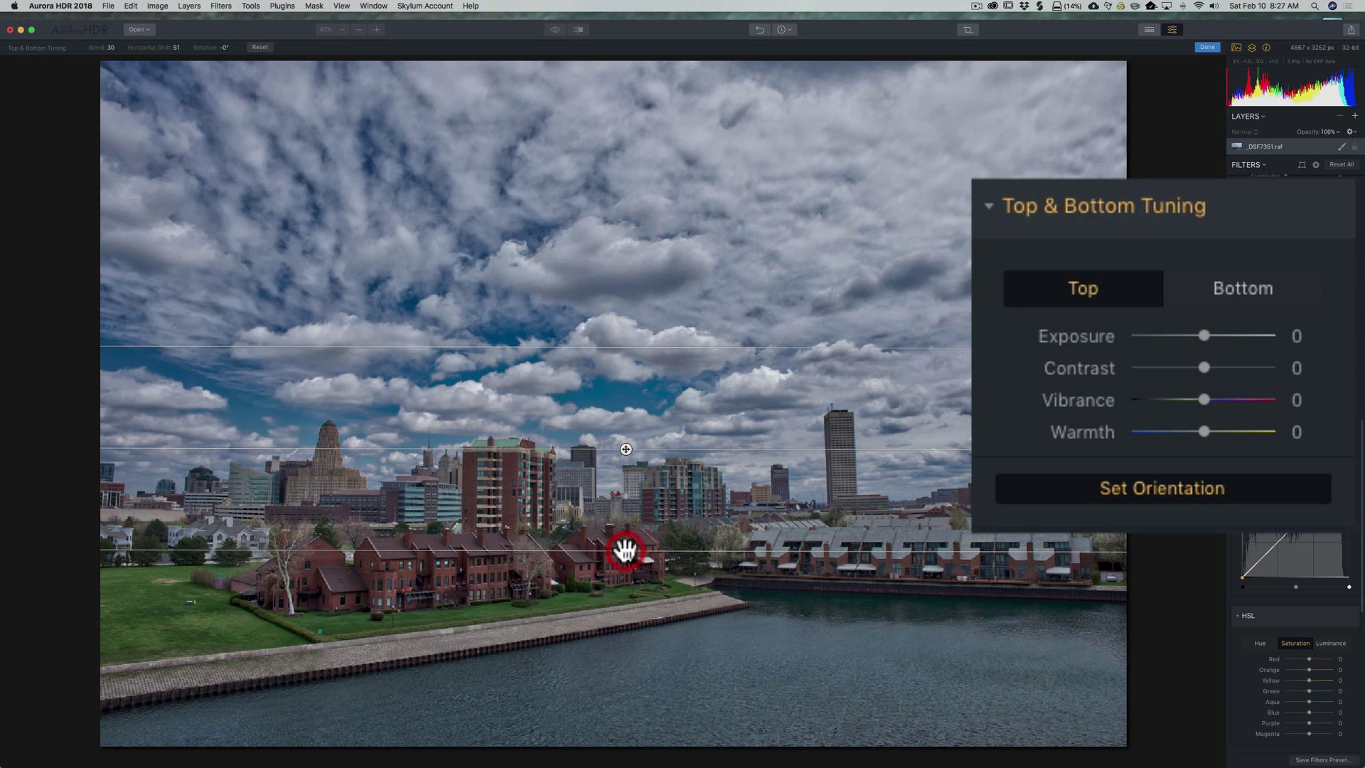
{"action": "left_click_drag", "start_coordinate": [622, 458], "coordinate": [629, 476]}
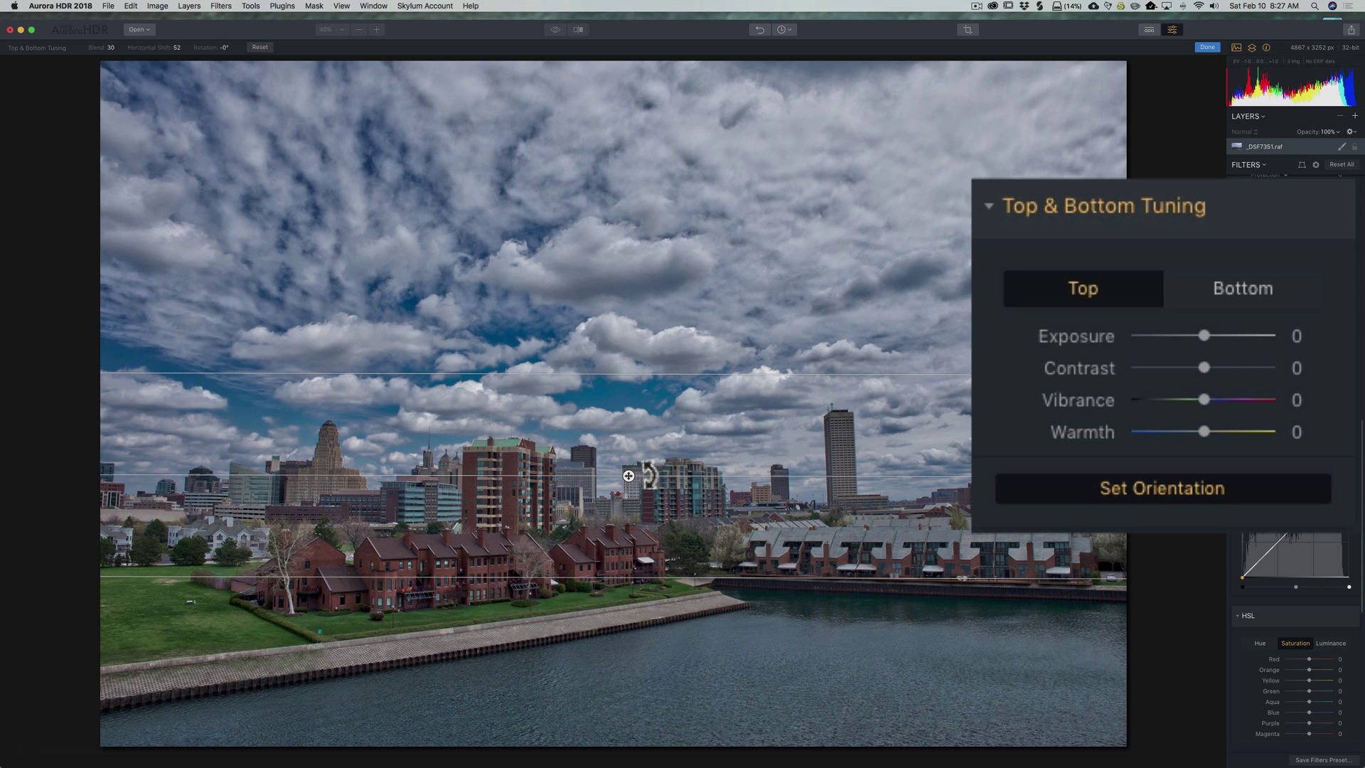
{"action": "left_click_drag", "start_coordinate": [642, 473], "coordinate": [644, 475]}
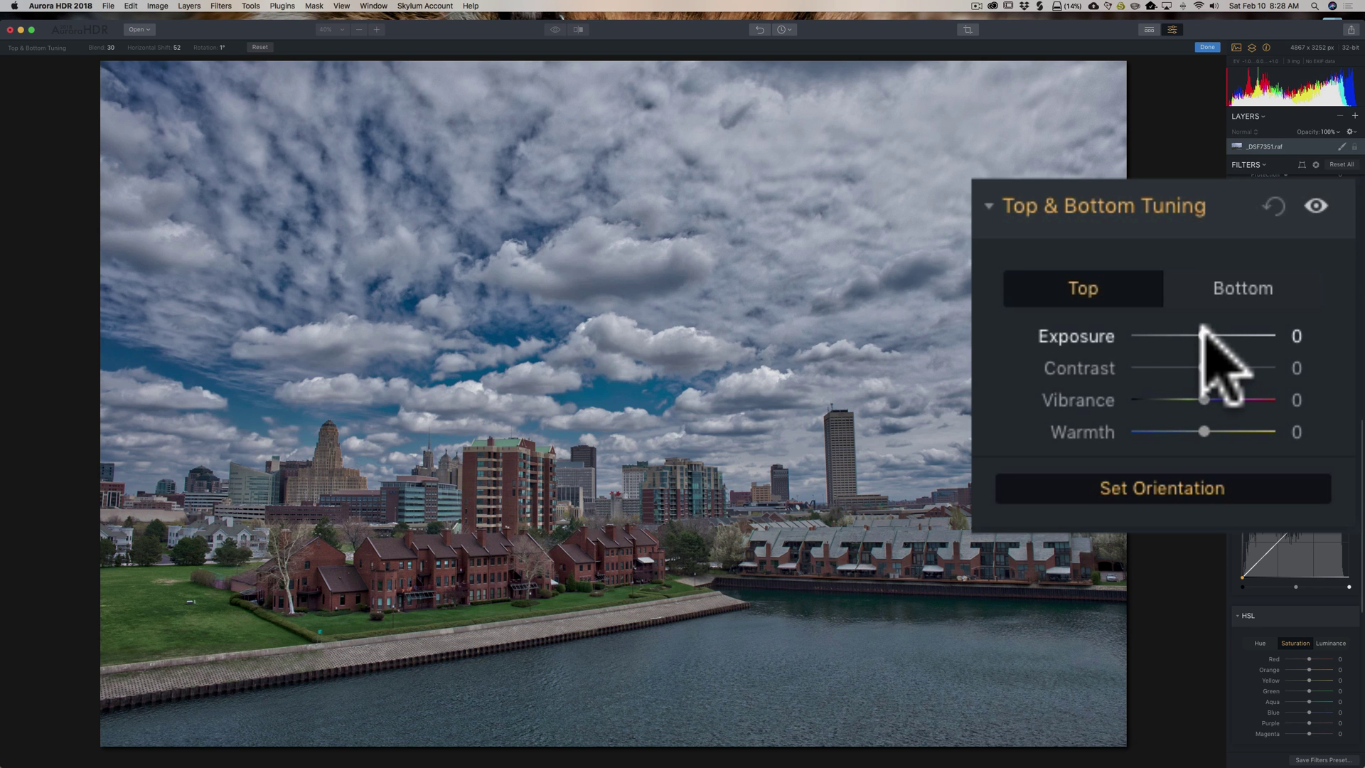
Push the Top Exposure, Contrast, Vibrance and Warmth sliders all to 100
{"action": "left_click_drag", "start_coordinate": [1200, 330], "coordinate": [1295, 324]}
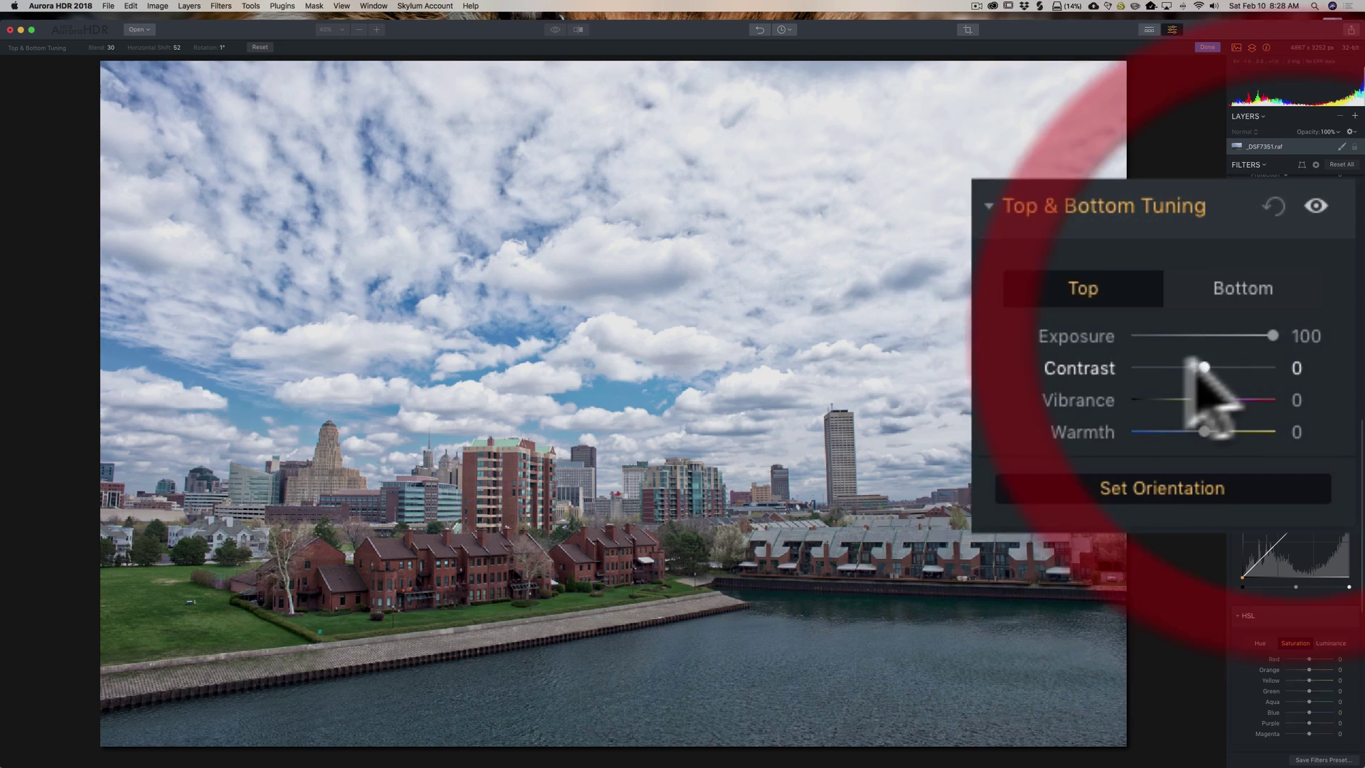
{"action": "left_click", "coordinate": [1203, 366]}
{"action": "left_click_drag", "start_coordinate": [1202, 364], "coordinate": [1301, 377]}
{"action": "left_click_drag", "start_coordinate": [1203, 400], "coordinate": [1322, 397]}
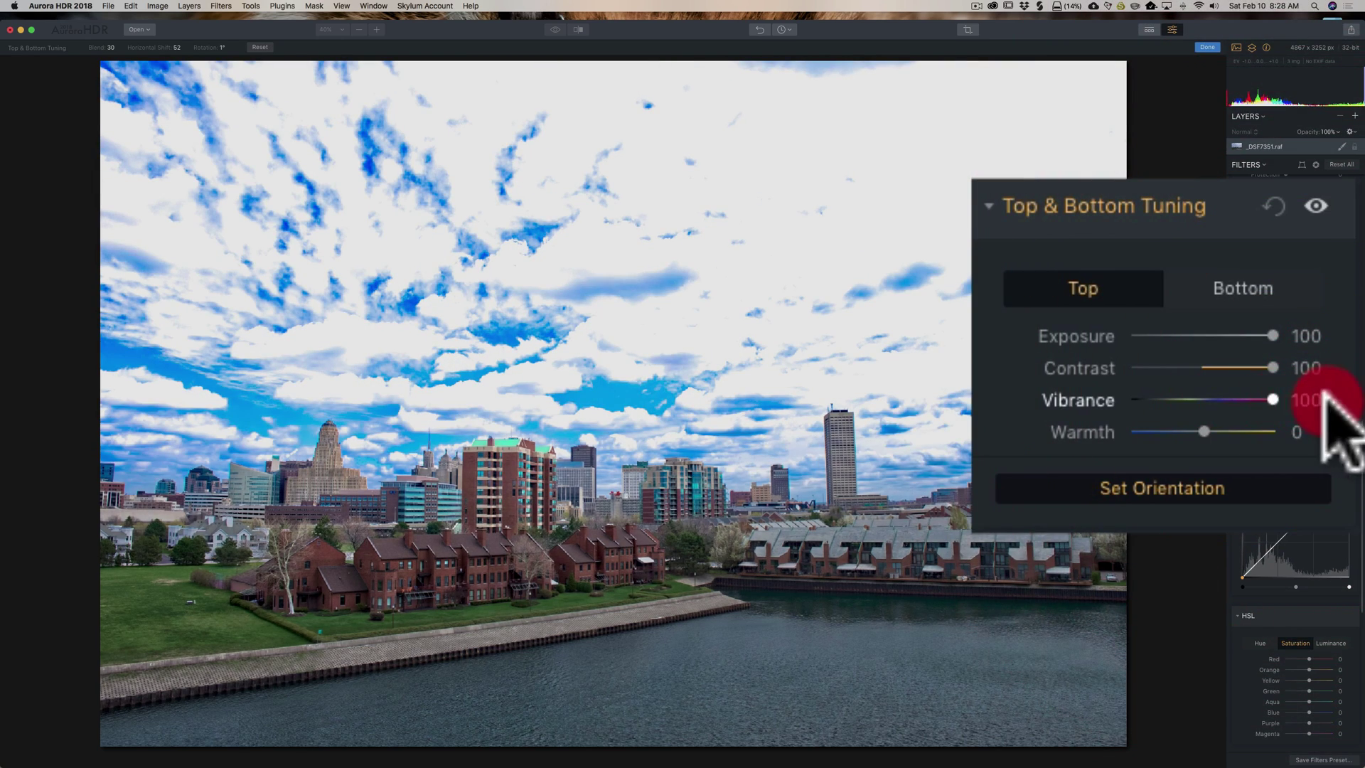
{"action": "left_click", "coordinate": [1203, 430]}
{"action": "left_click_drag", "start_coordinate": [1203, 427], "coordinate": [1316, 431]}
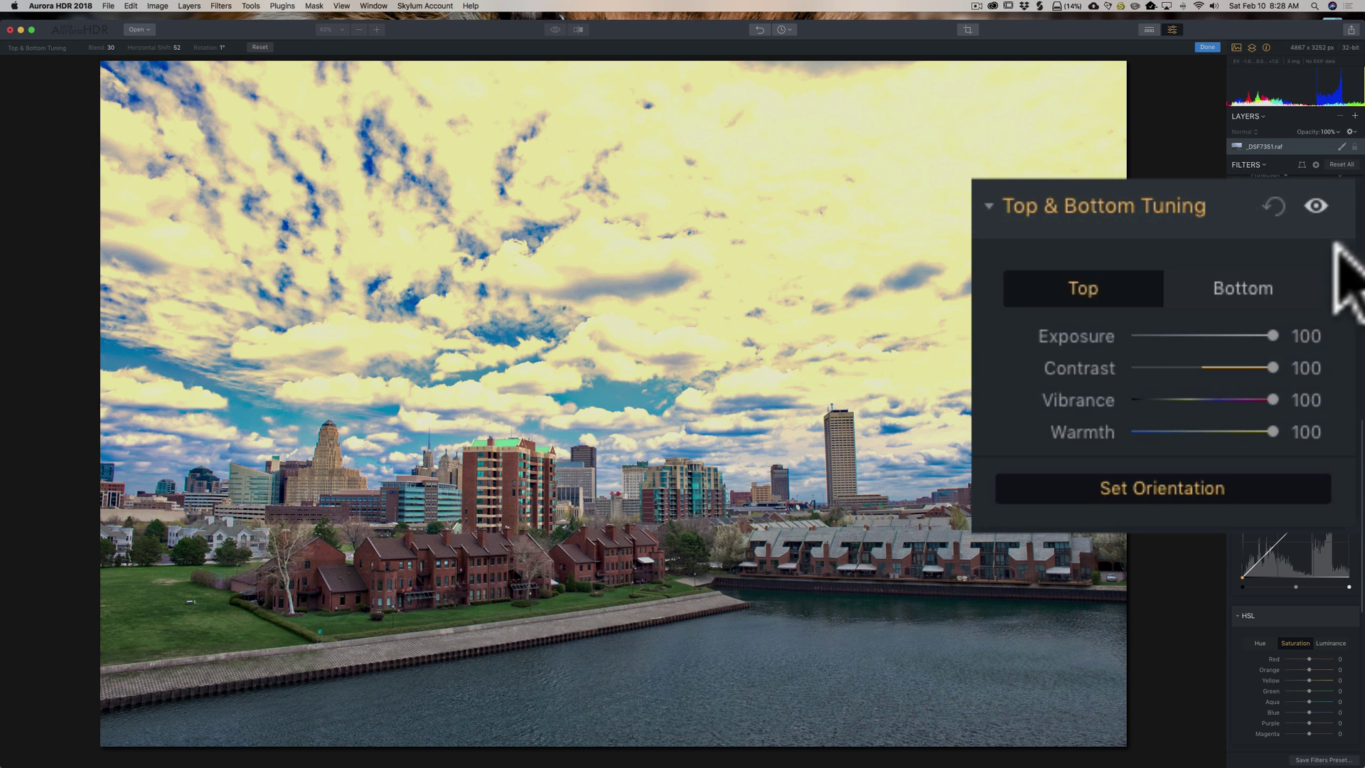
On the Bottom settings, drop Exposure, Contrast, Vibrance and Warmth all to -100
{"action": "left_click", "coordinate": [1239, 286]}
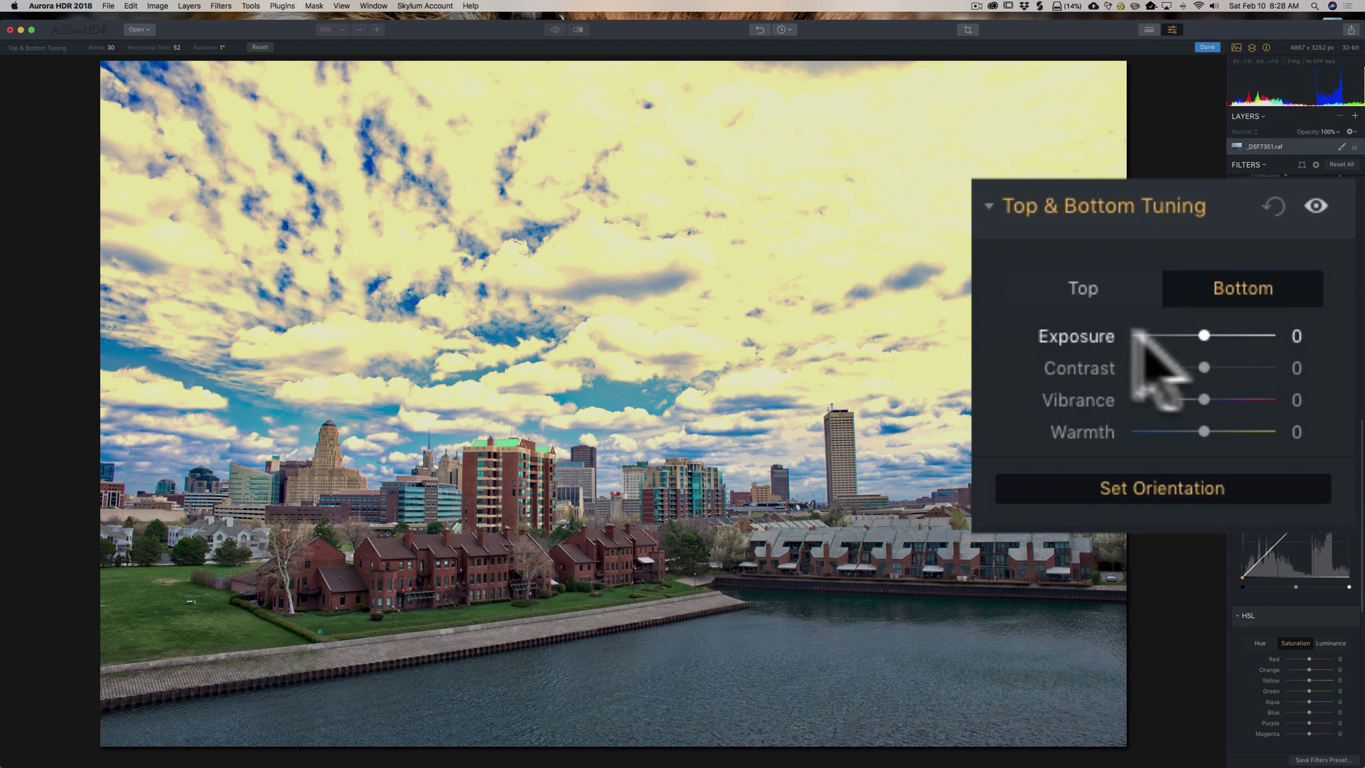
{"action": "left_click_drag", "start_coordinate": [1204, 336], "coordinate": [1084, 345]}
{"action": "left_click_drag", "start_coordinate": [1202, 368], "coordinate": [1134, 368]}
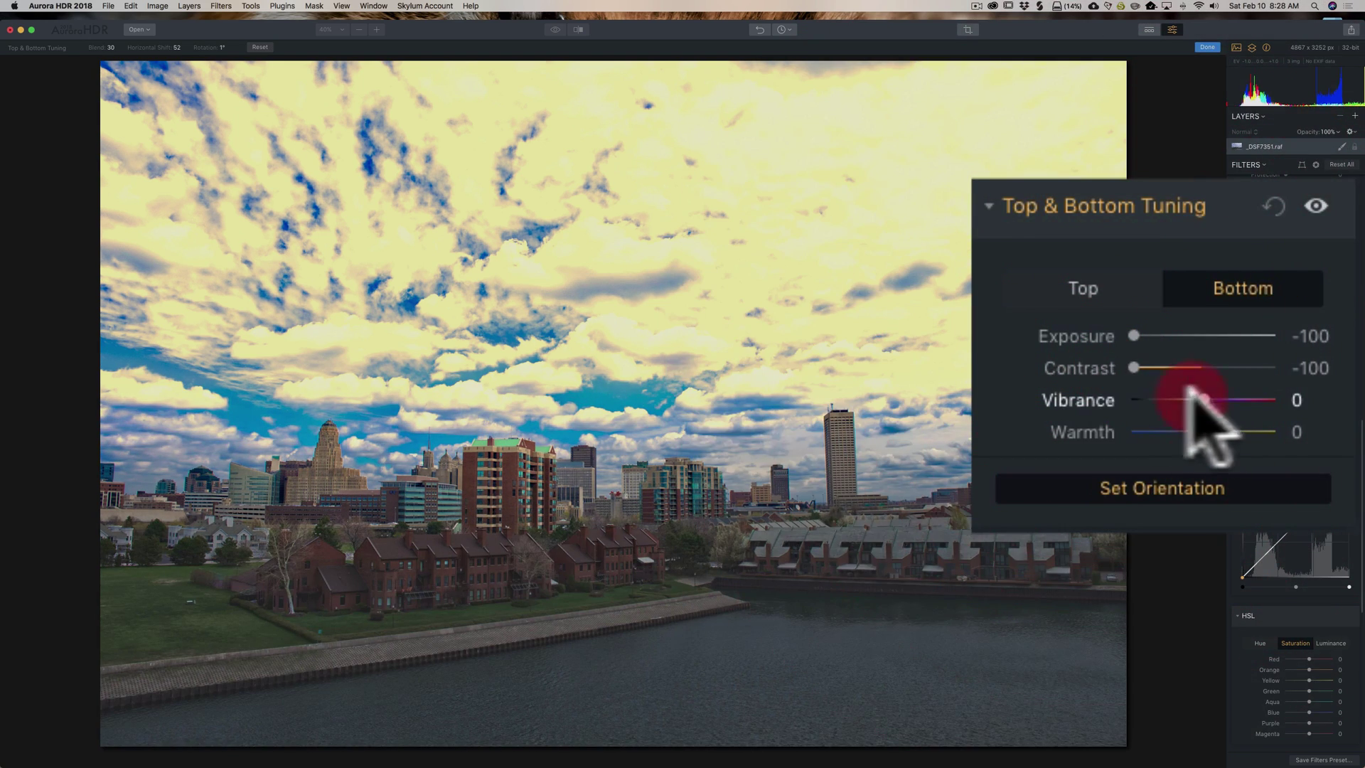
{"action": "left_click_drag", "start_coordinate": [1201, 399], "coordinate": [1135, 400]}
{"action": "left_click_drag", "start_coordinate": [1200, 432], "coordinate": [1027, 432]}
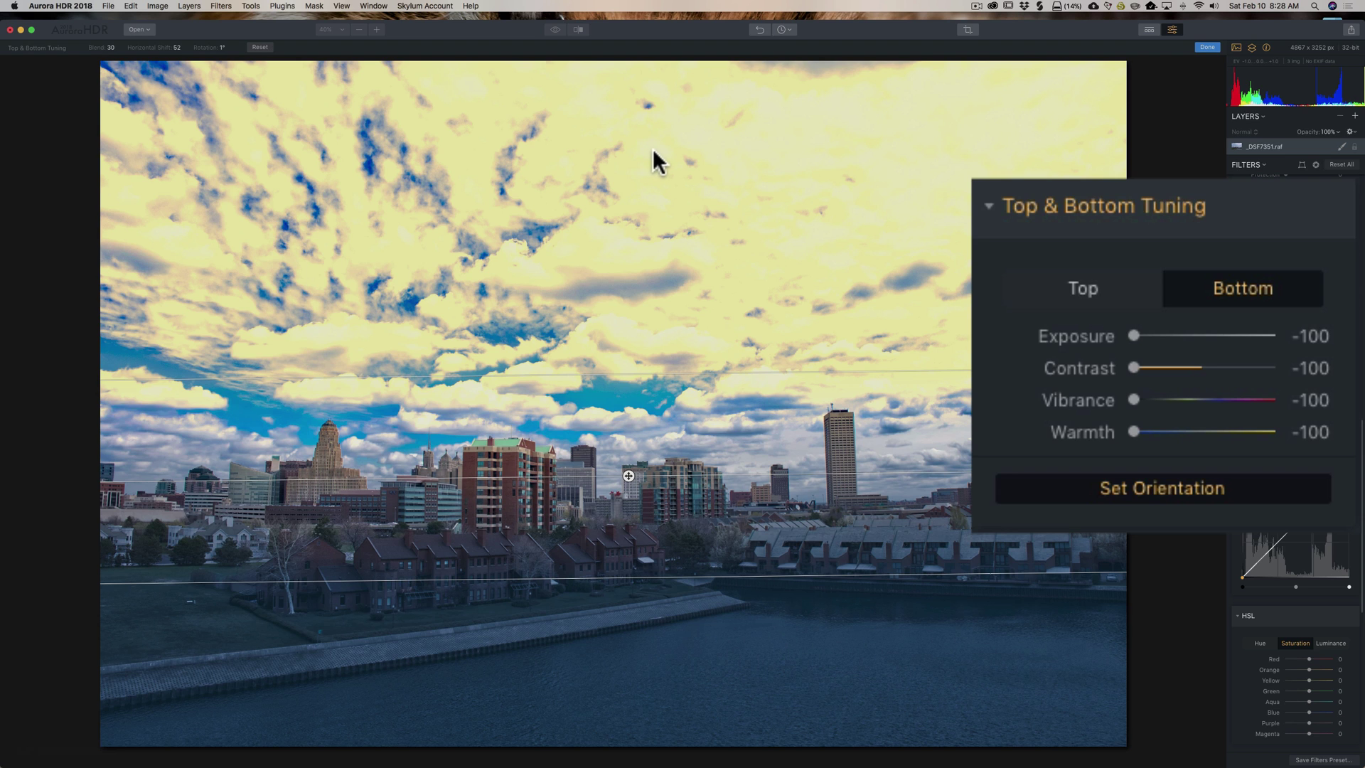
Reset the filter to zero, blend 25 and 0° tilt, then drag the guides lower
{"action": "mouse_move", "coordinate": [1272, 205]}
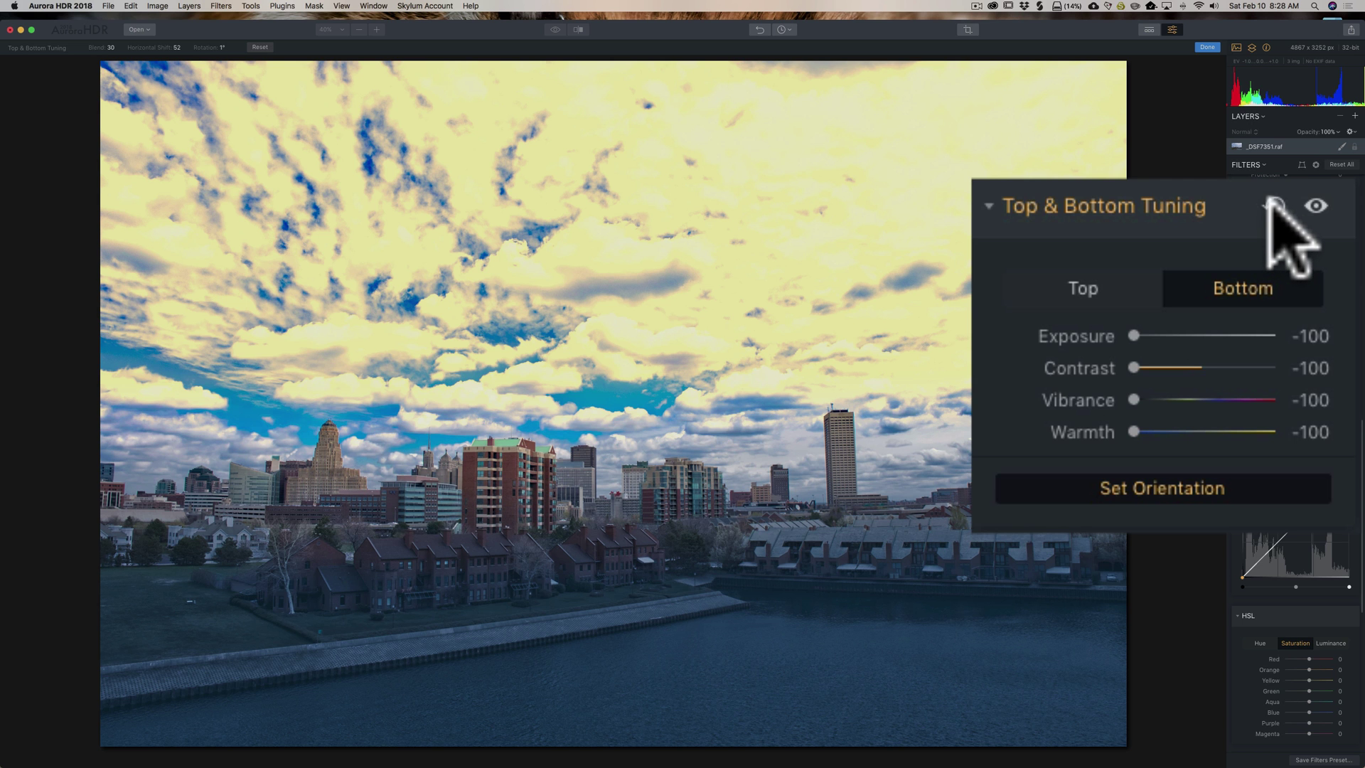
{"action": "left_click", "coordinate": [1272, 204]}
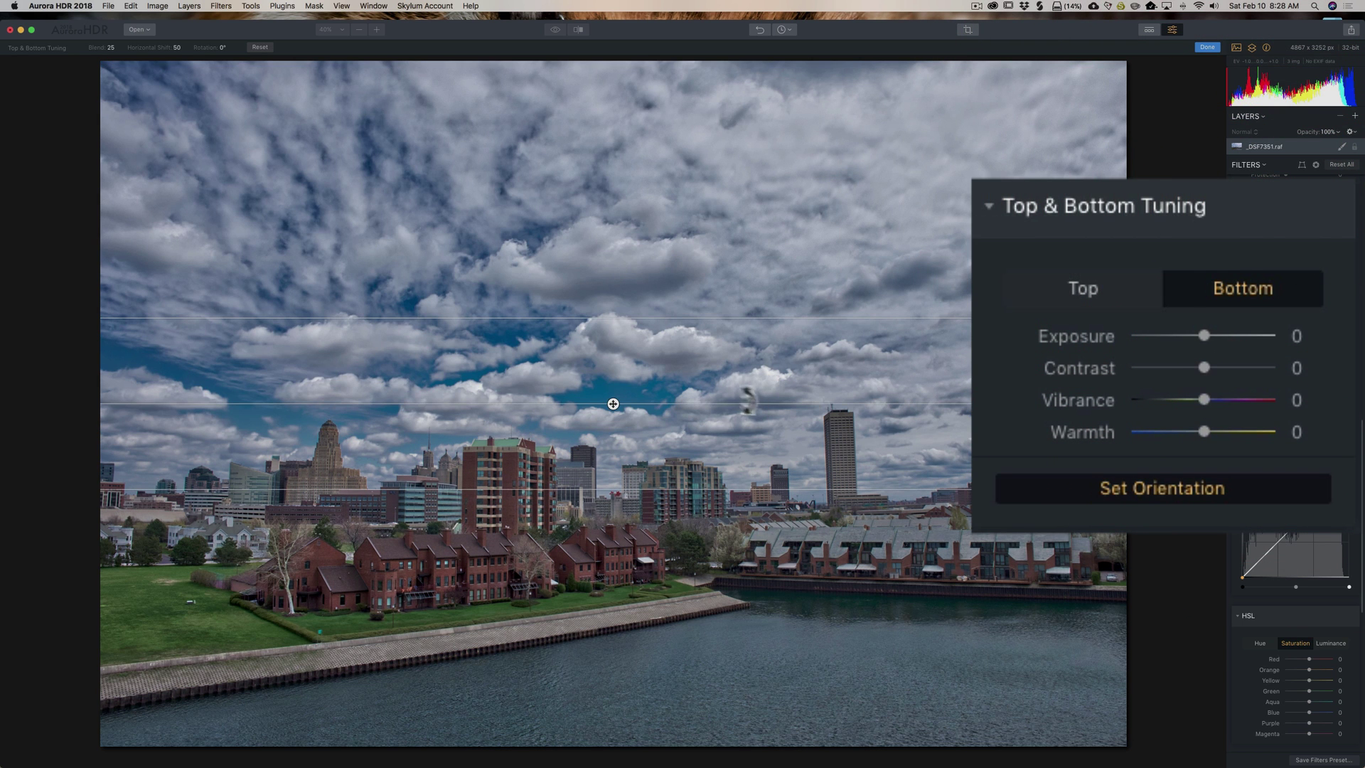
{"action": "left_click_drag", "start_coordinate": [614, 404], "coordinate": [612, 451]}
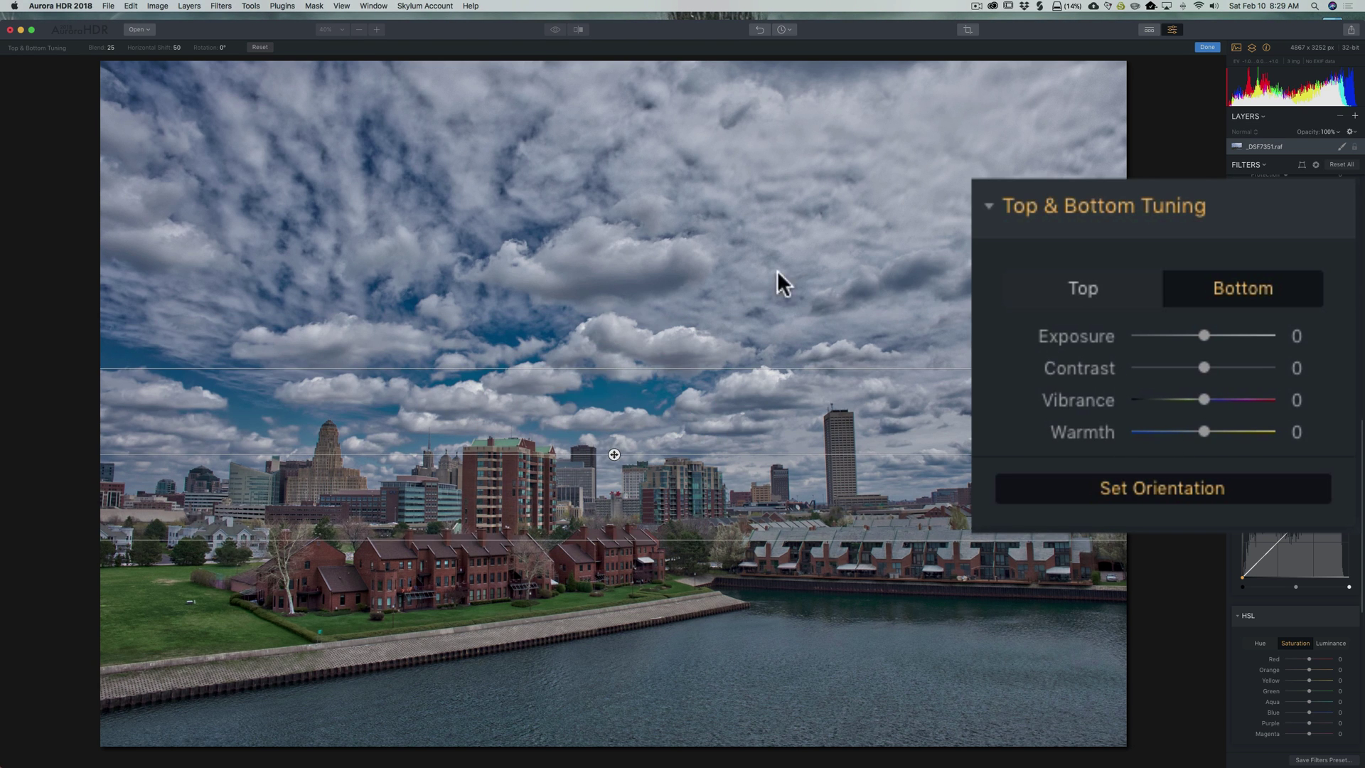
Set Top Exposure to -17, Contrast to -24 and Warmth to 13, then show the Bottom settings
{"action": "left_click", "coordinate": [1115, 288]}
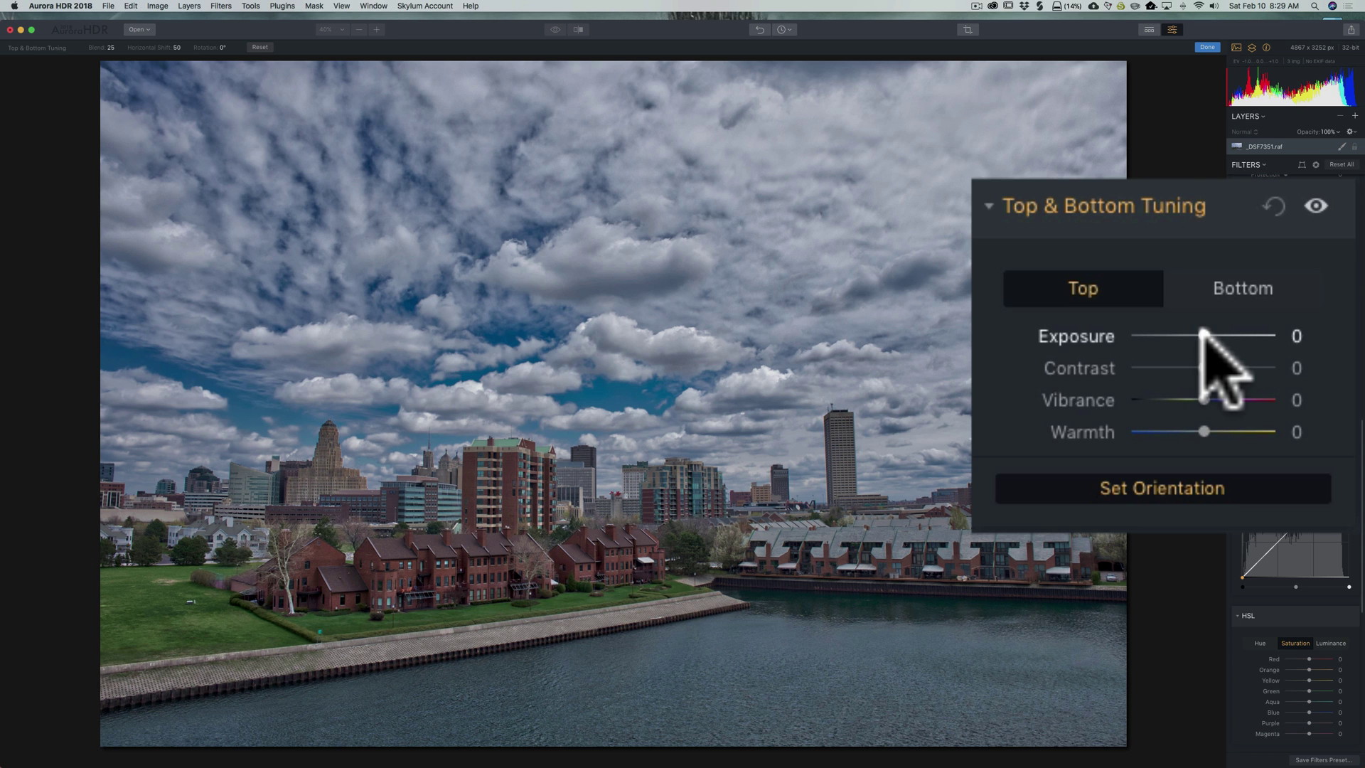
{"action": "left_click_drag", "start_coordinate": [1203, 333], "coordinate": [1189, 330]}
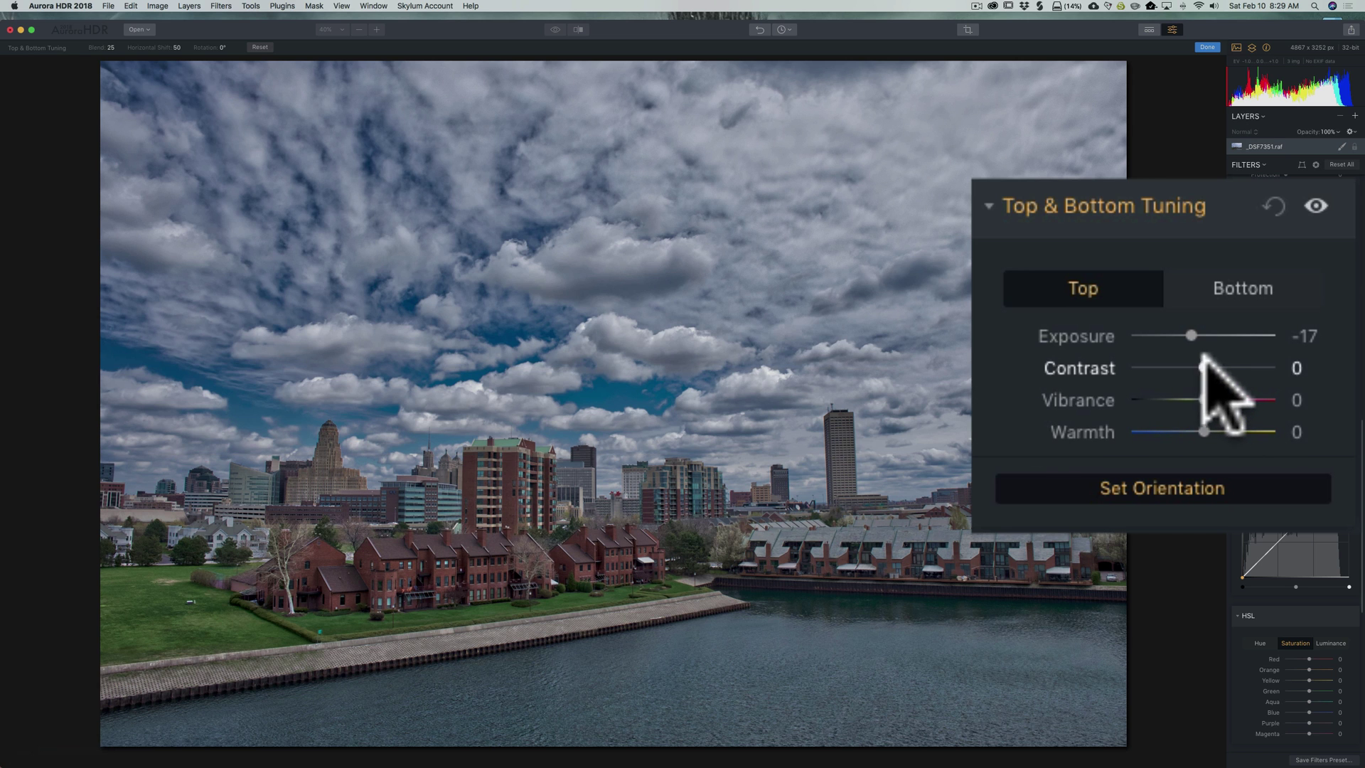
{"action": "left_click_drag", "start_coordinate": [1203, 361], "coordinate": [1185, 361]}
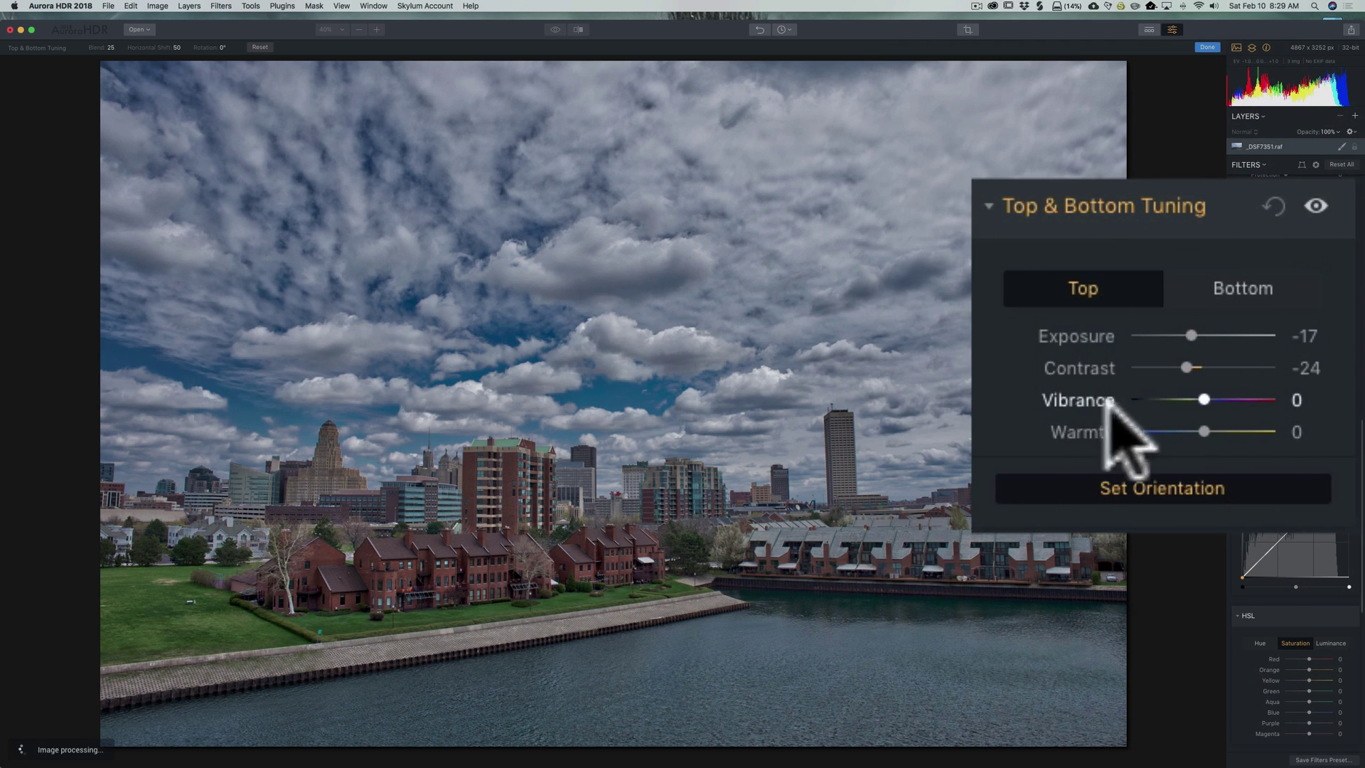
{"action": "left_click_drag", "start_coordinate": [1206, 432], "coordinate": [1209, 426]}
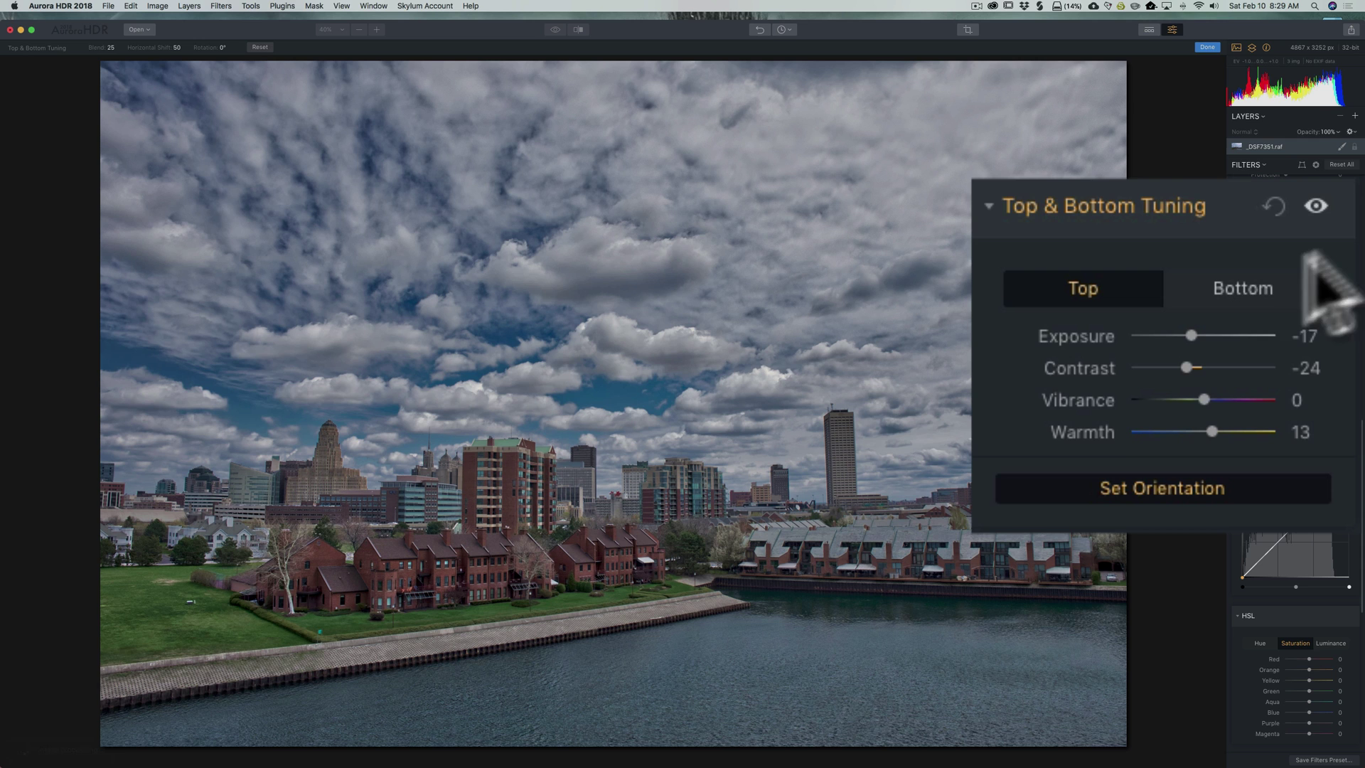
{"action": "left_click", "coordinate": [1248, 285]}
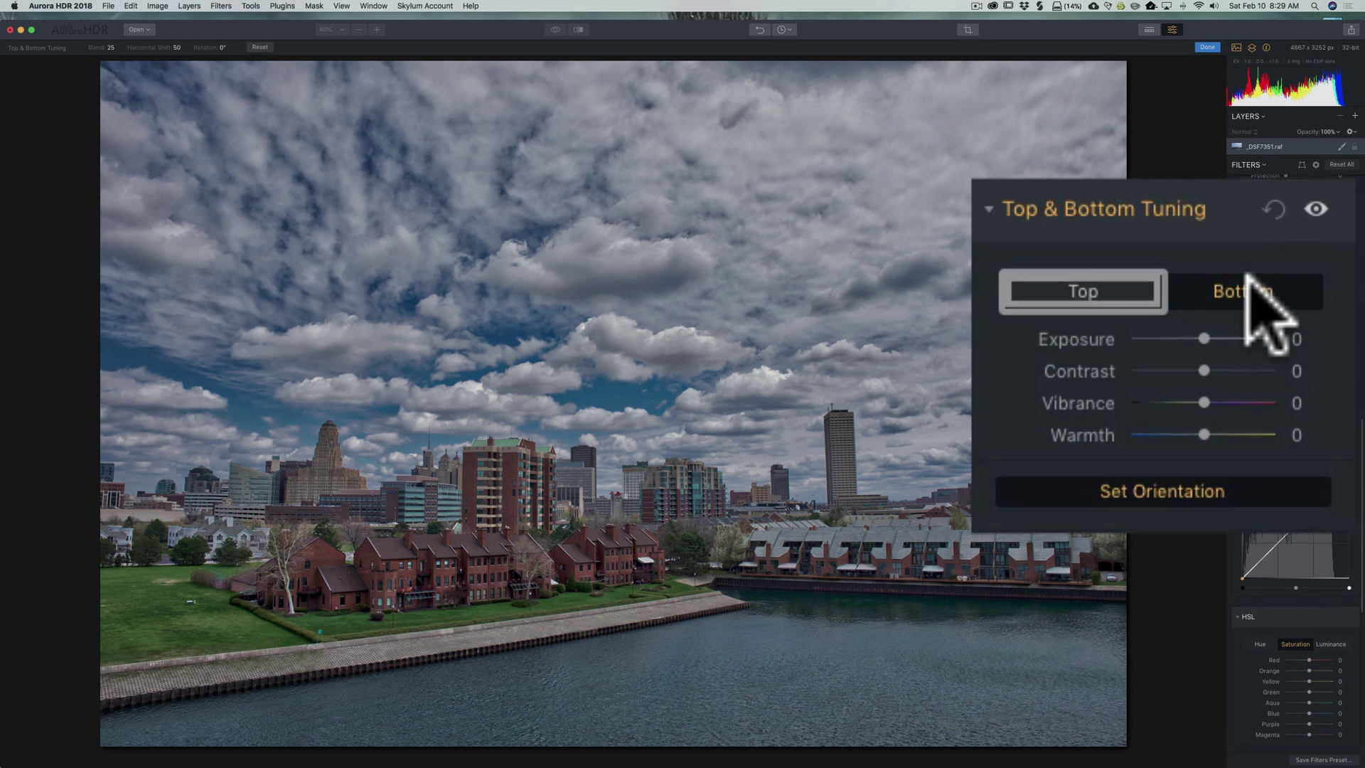
Lower the Bottom Warmth slider to -9
{"action": "left_click", "coordinate": [1200, 346]}
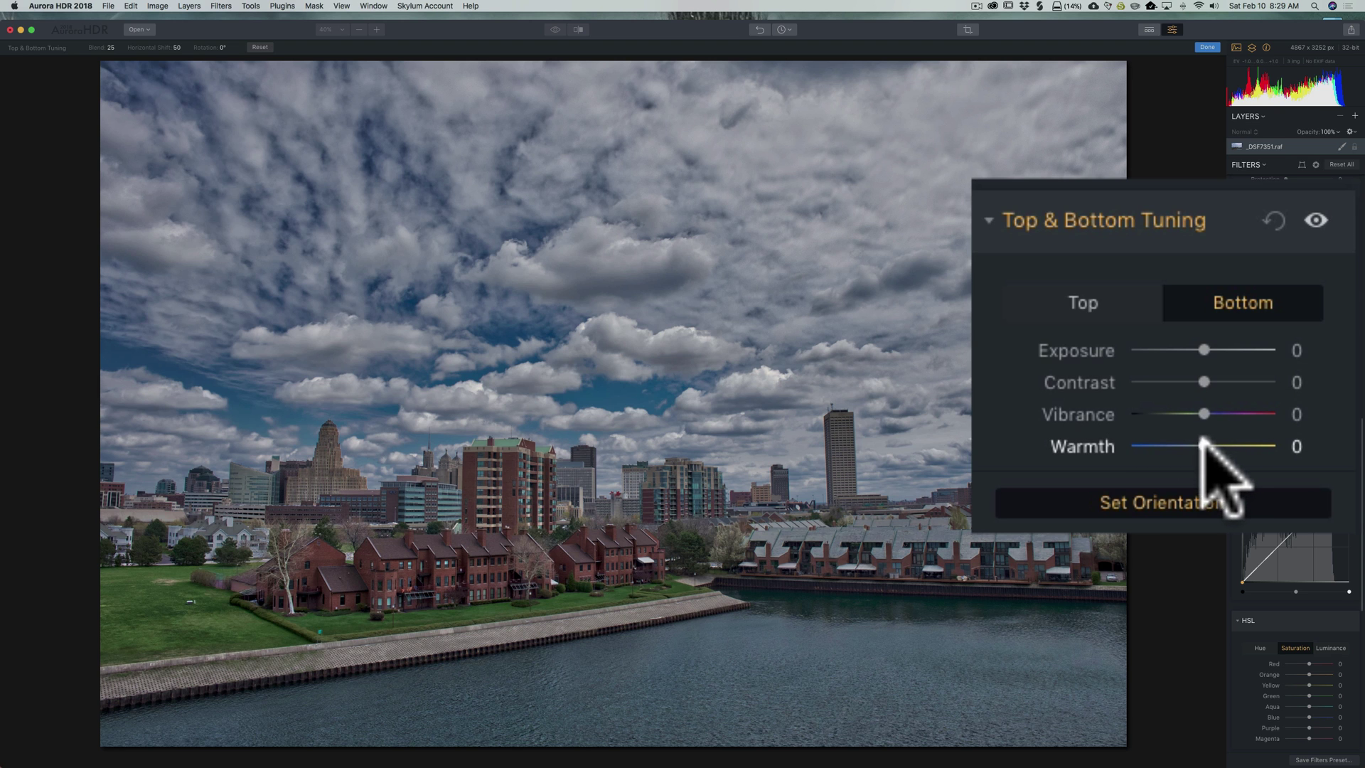
{"action": "left_click_drag", "start_coordinate": [1204, 446], "coordinate": [1197, 447]}
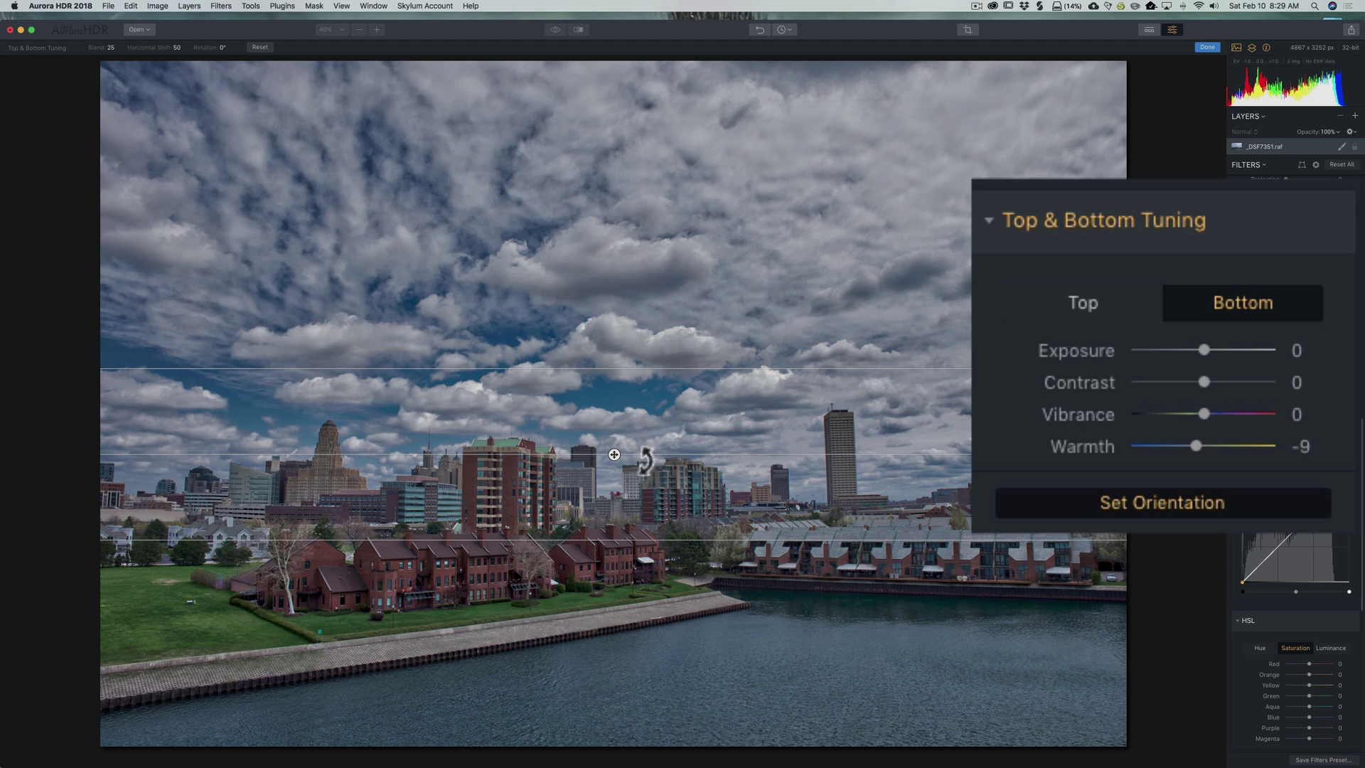
Close the Set Orientation guides, showing them once more to check before hiding them
{"action": "left_click", "coordinate": [1153, 500]}
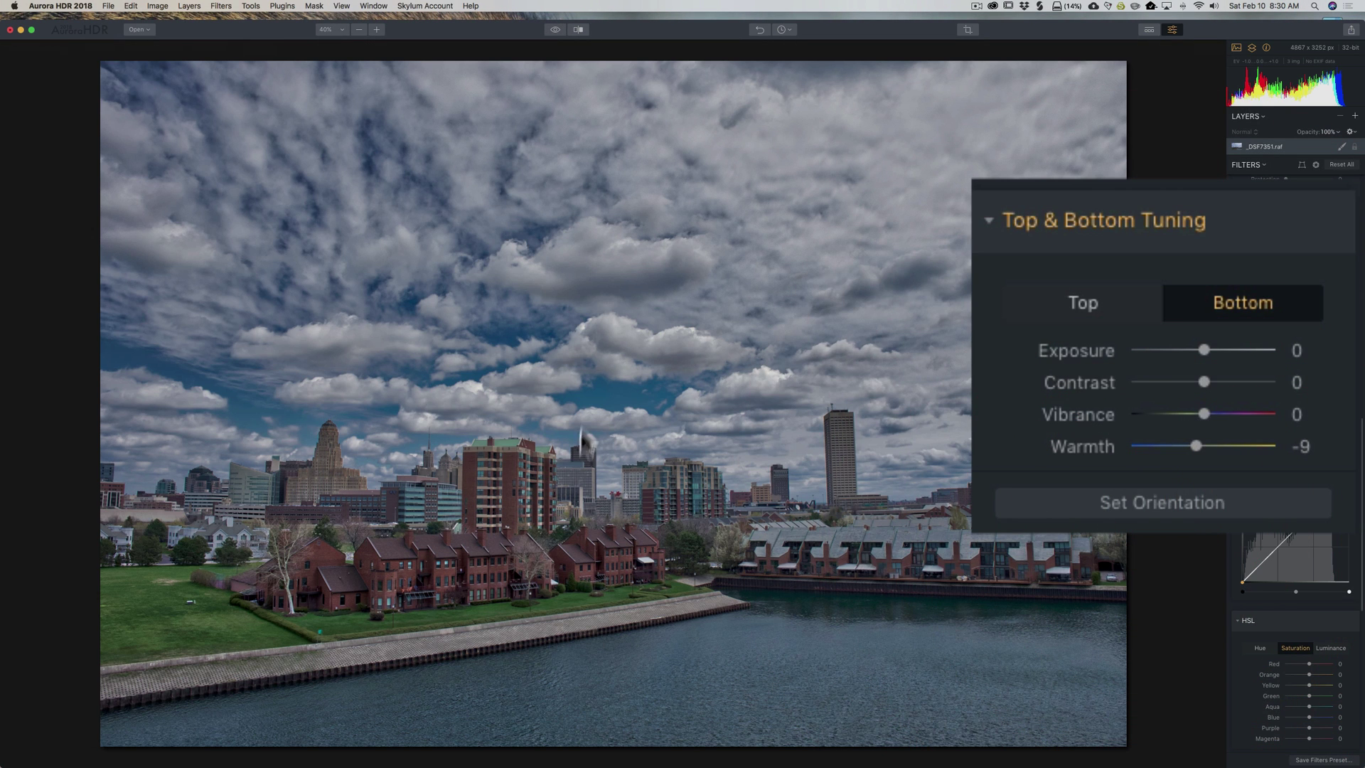
{"action": "left_click", "coordinate": [1161, 503]}
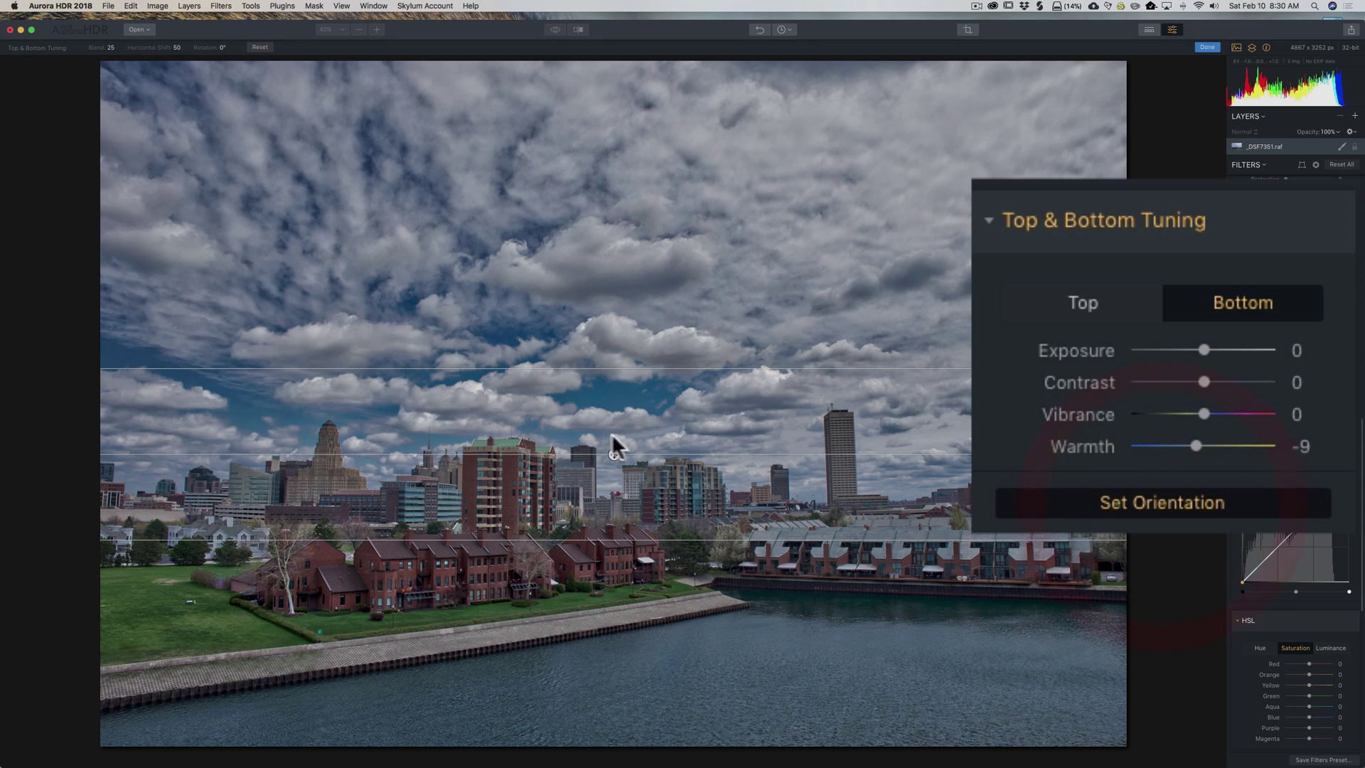
{"action": "left_click", "coordinate": [1116, 502]}
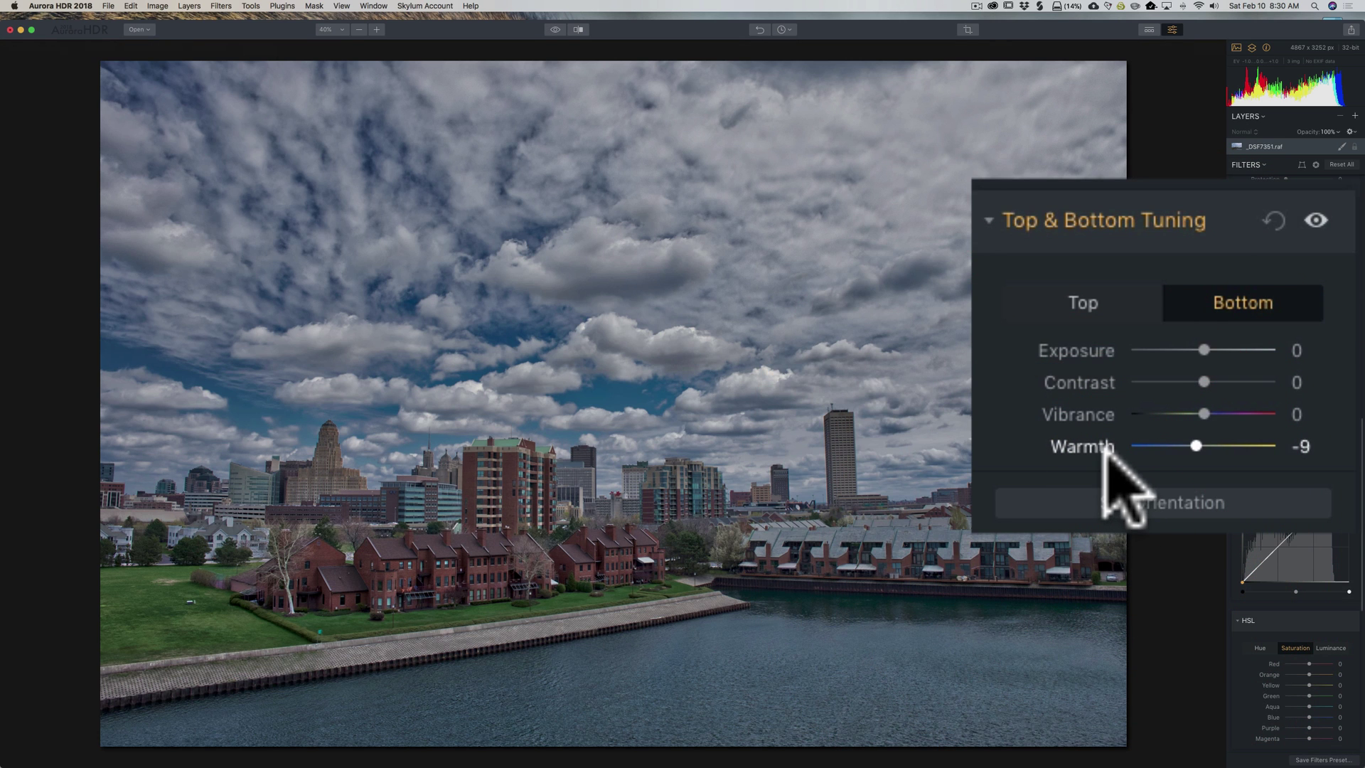